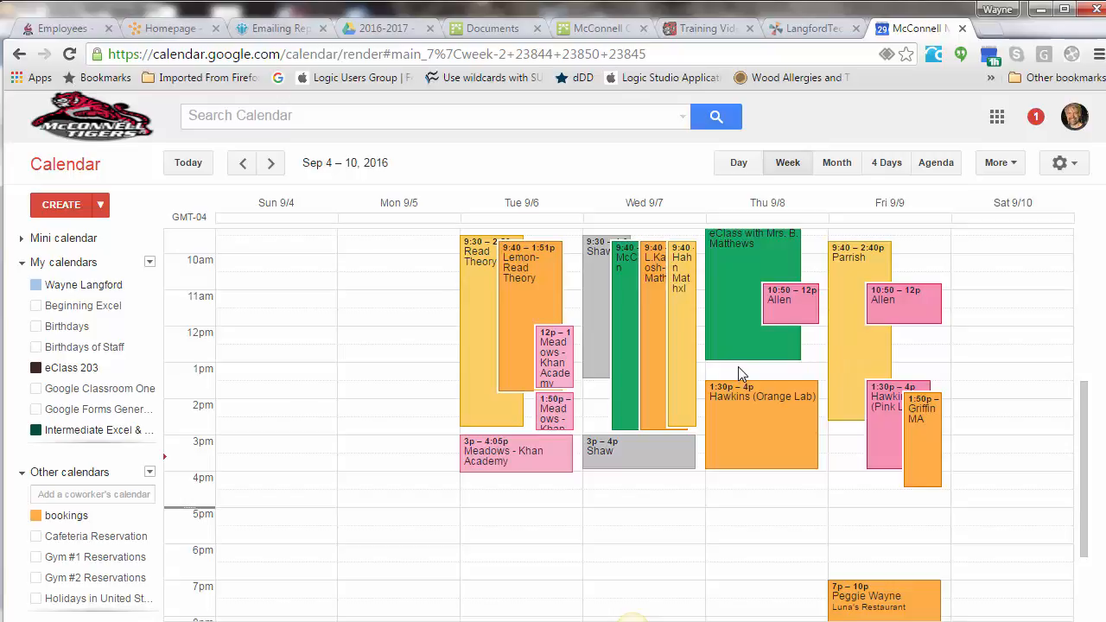
Create Student Conference appointment slots of 20 minutes on Thursday, September 8, from 1:00pm to 5:30pm.
{"action": "left_click_drag", "start_coordinate": [740, 370], "coordinate": [807, 522]}
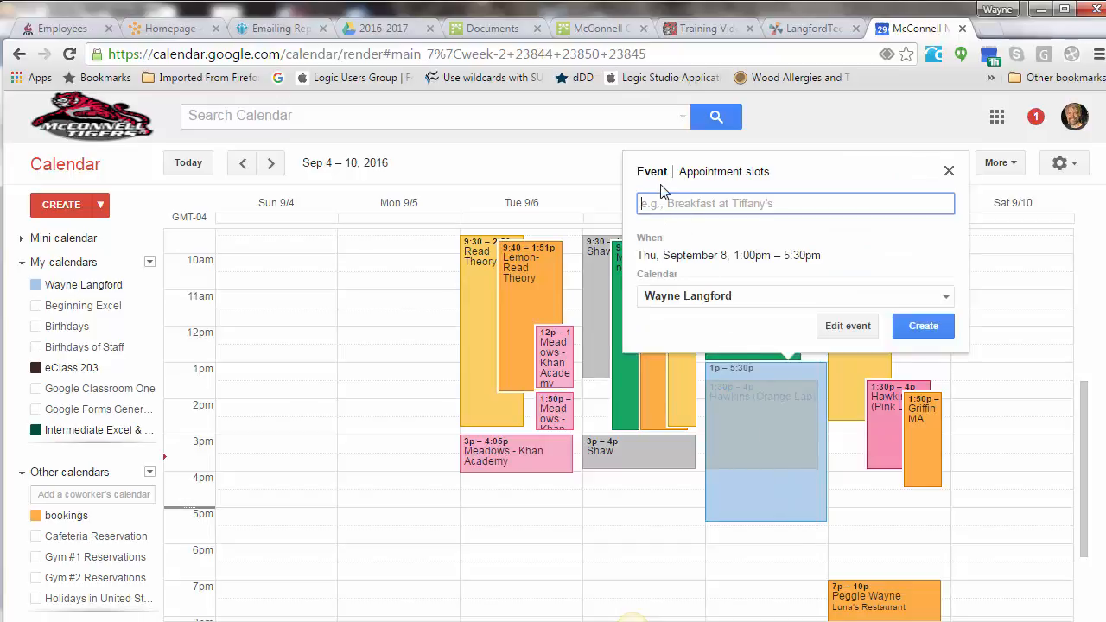
{"action": "left_click", "coordinate": [736, 172]}
{"action": "left_click", "coordinate": [747, 147]}
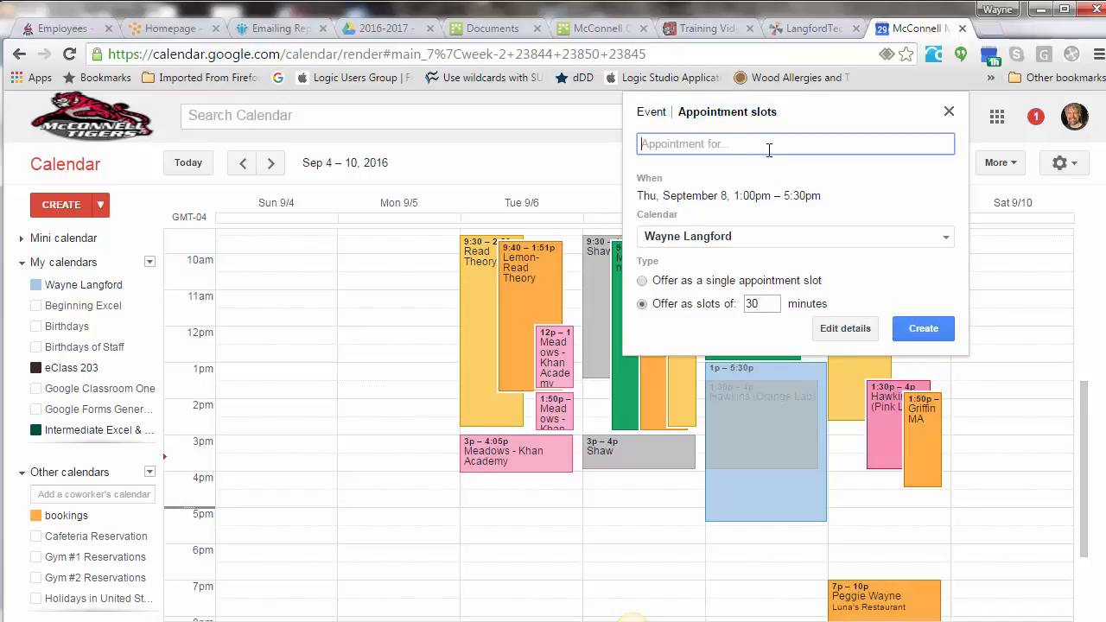
{"action": "type", "text": "Student Conference"}
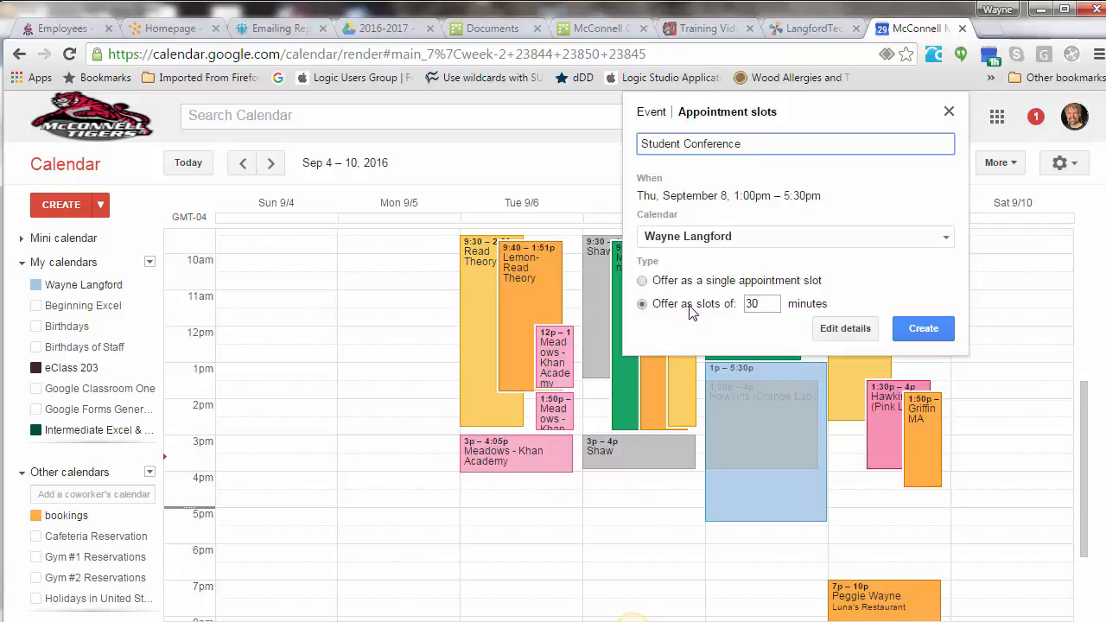
{"action": "left_click", "coordinate": [774, 304]}
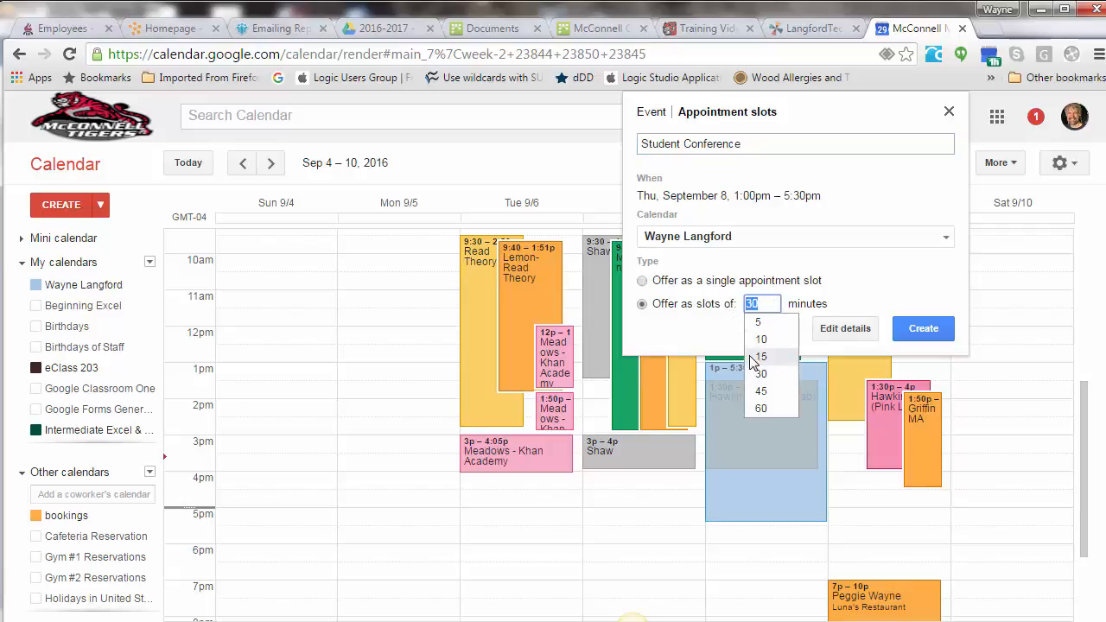
{"action": "type", "text": "20"}
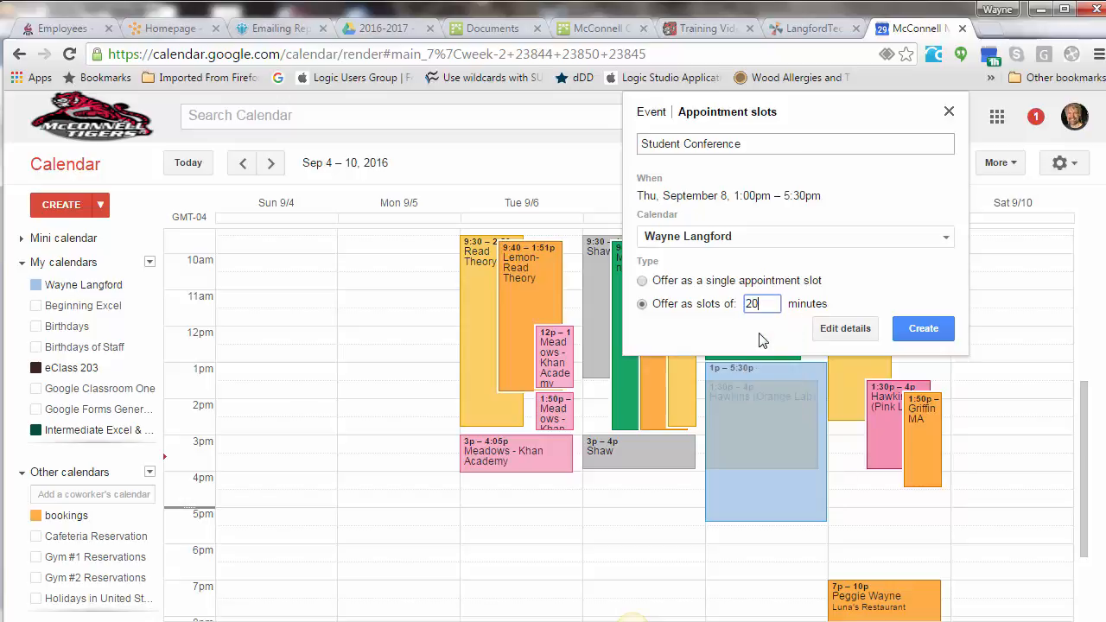
{"action": "left_click", "coordinate": [922, 330]}
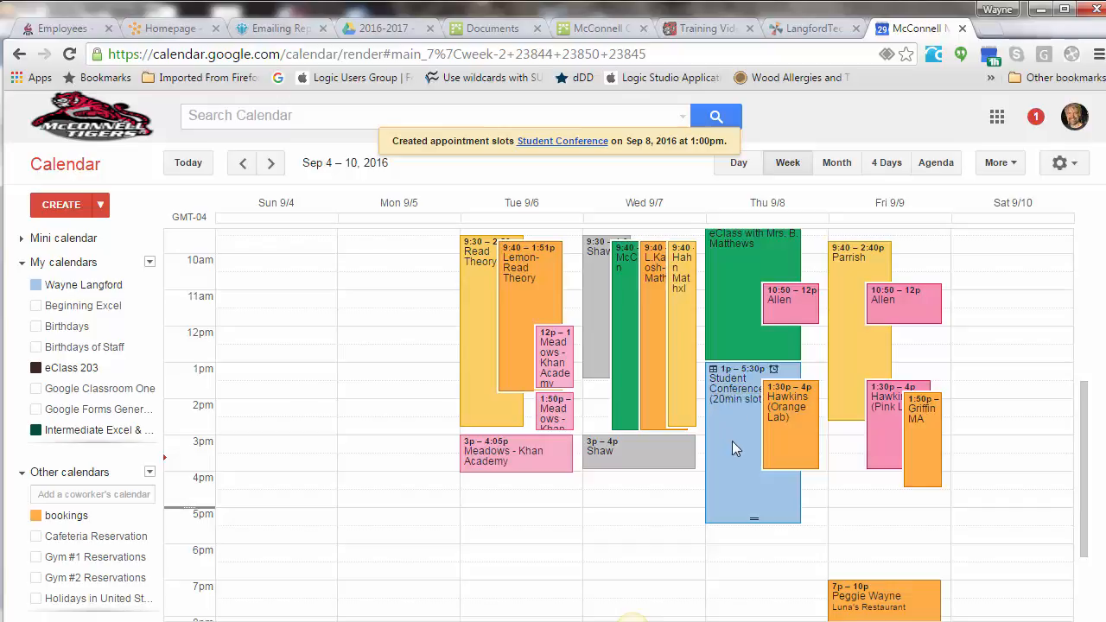
Set the Student Conference block's slot length to 25 minutes and save the change.
{"action": "left_click", "coordinate": [728, 393]}
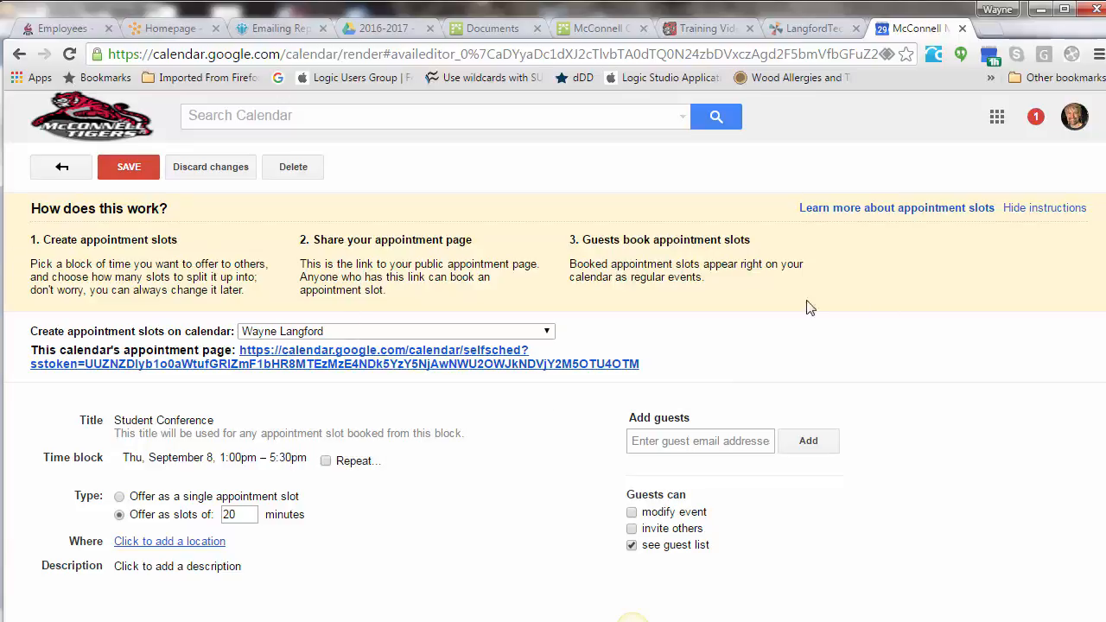
{"action": "left_click", "coordinate": [247, 516]}
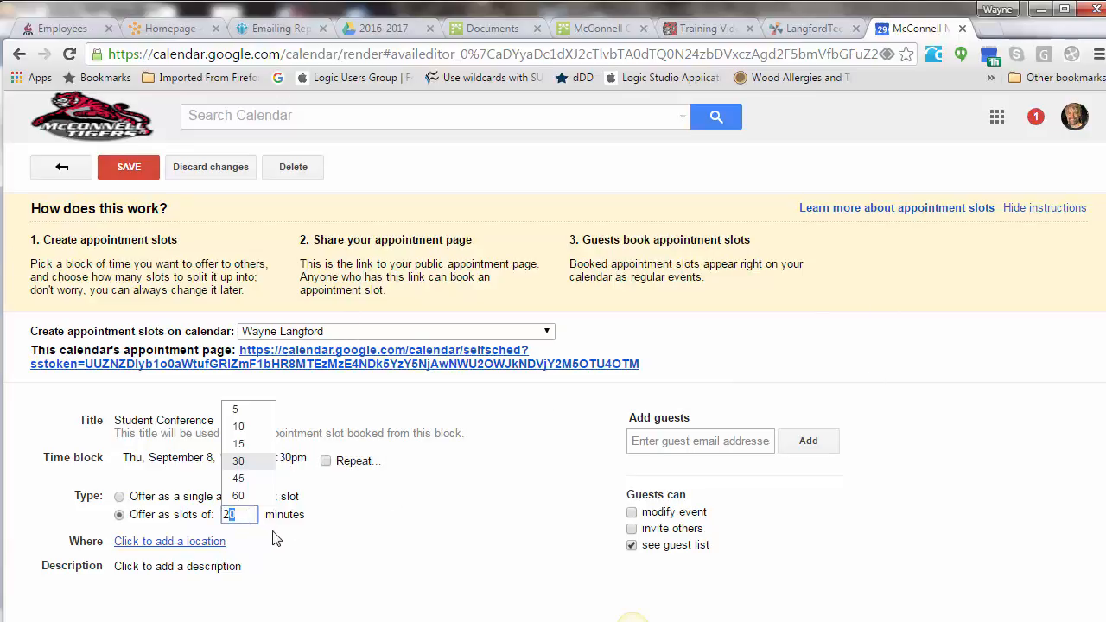
{"action": "type", "text": "25"}
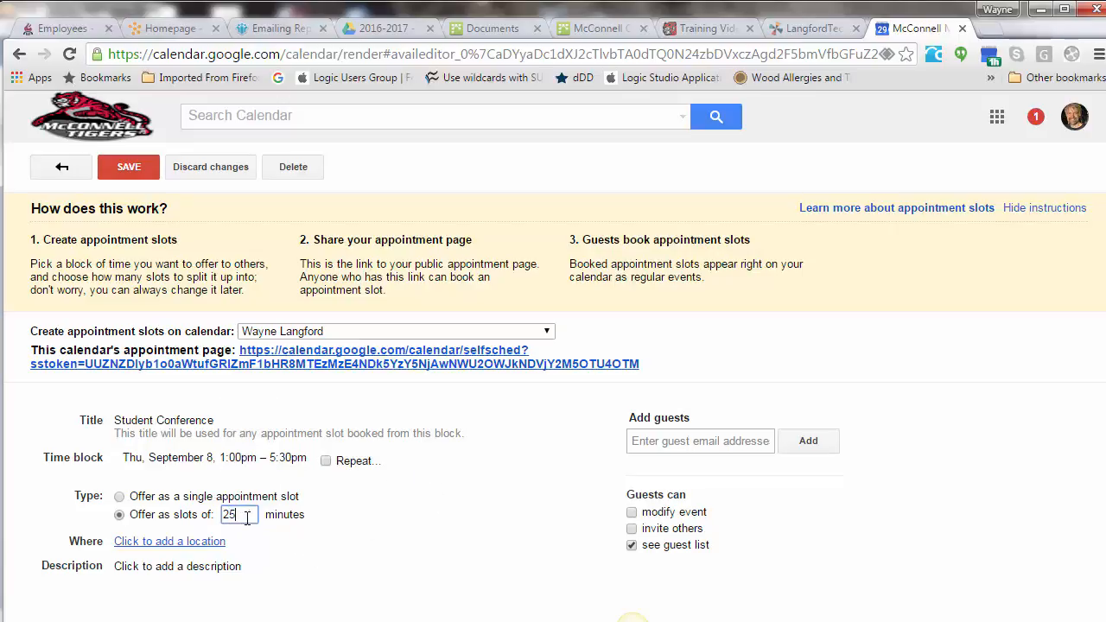
{"action": "left_click", "coordinate": [128, 171]}
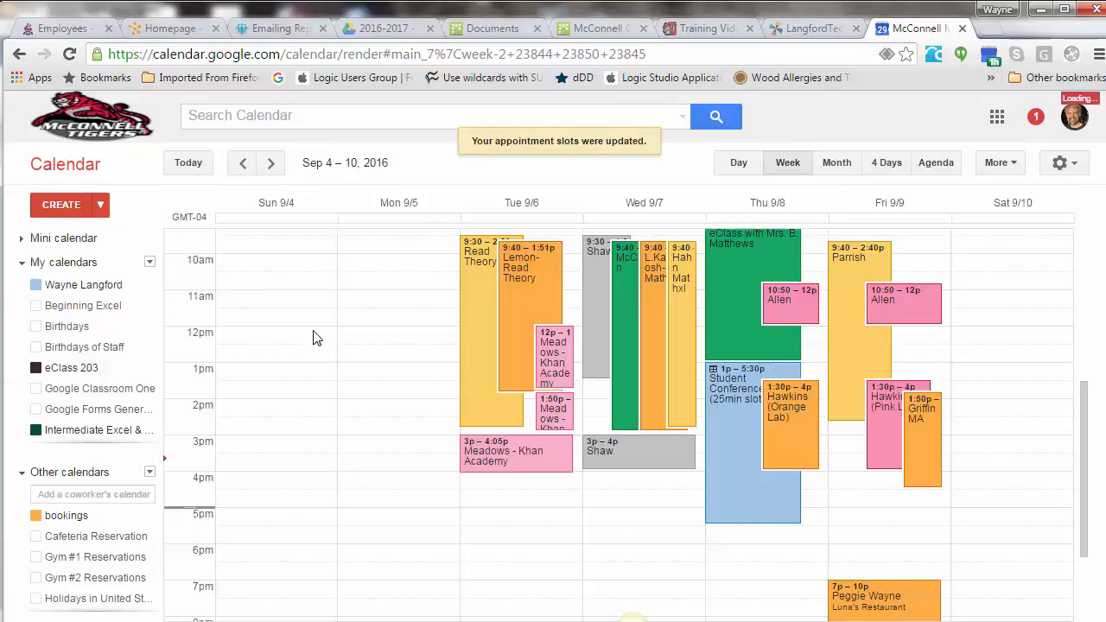
Reopen the Student Conference block, keep the teacher's own calendar selected, and open that calendar's public appointment page.
{"action": "left_click", "coordinate": [737, 399]}
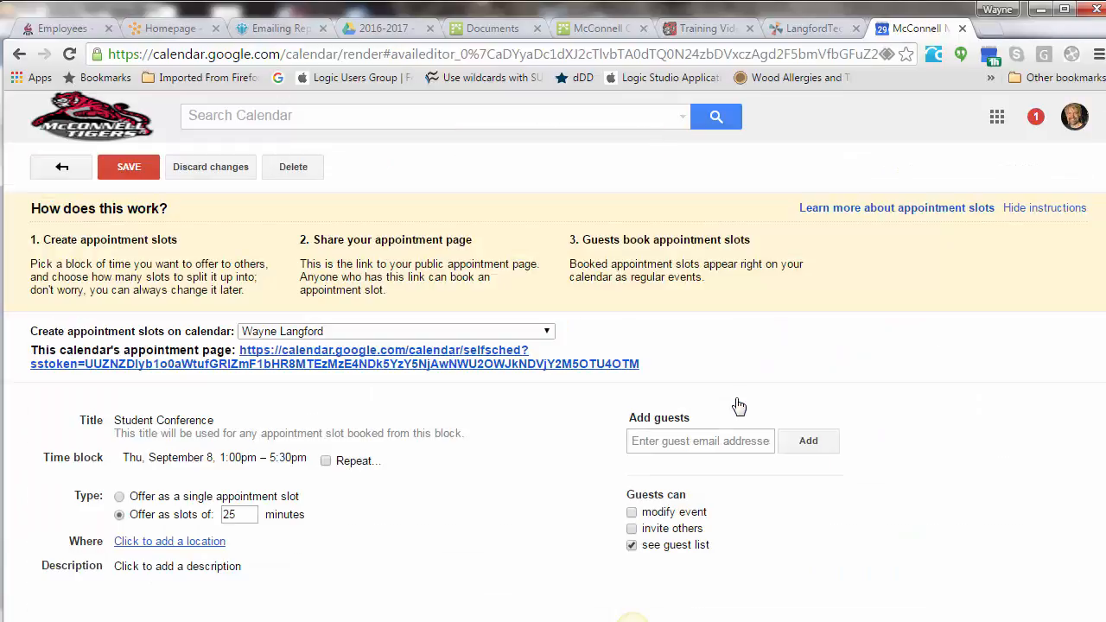
{"action": "left_click", "coordinate": [344, 332]}
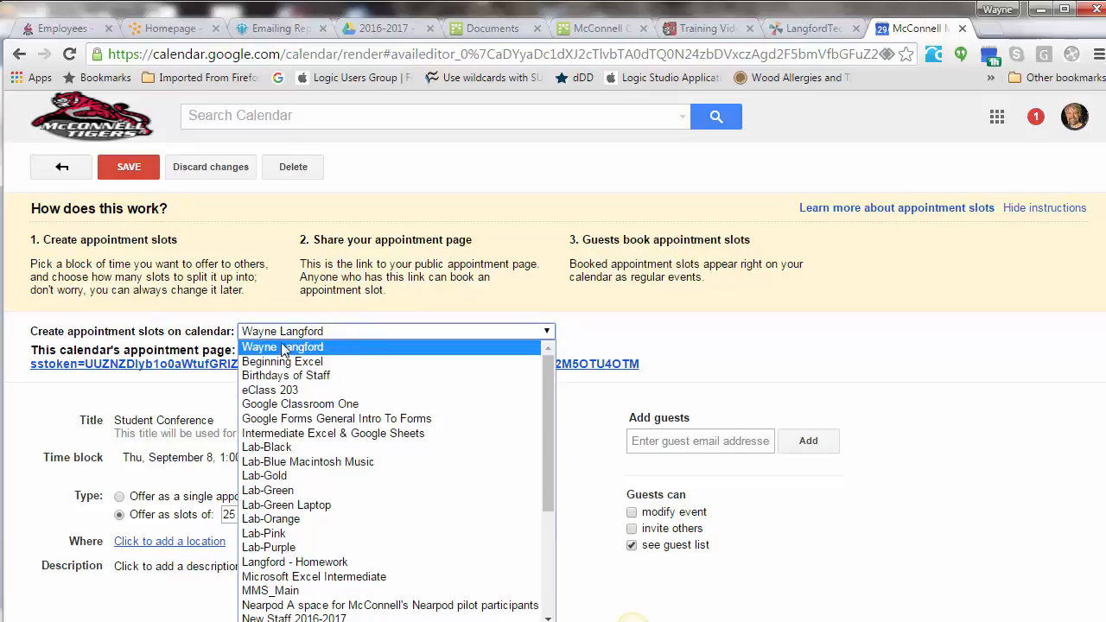
{"action": "left_click", "coordinate": [346, 351]}
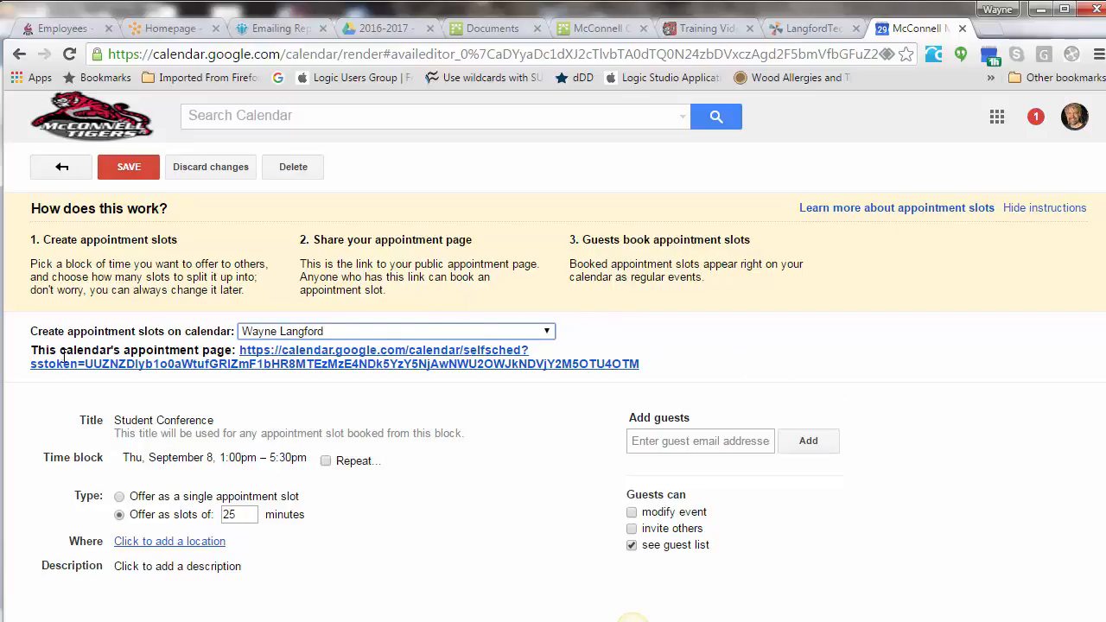
{"action": "left_click", "coordinate": [272, 359]}
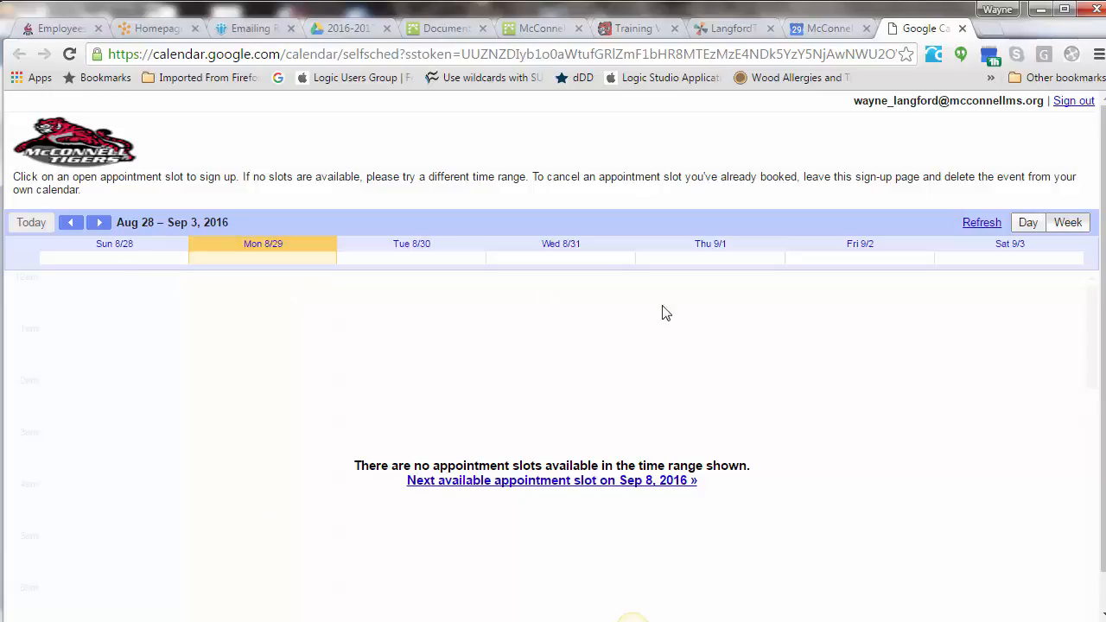
View the Sep 4 – 10 appointment slots and inspect the booking form of the 3:55pm Thursday slot without booking it.
{"action": "left_click", "coordinate": [99, 222]}
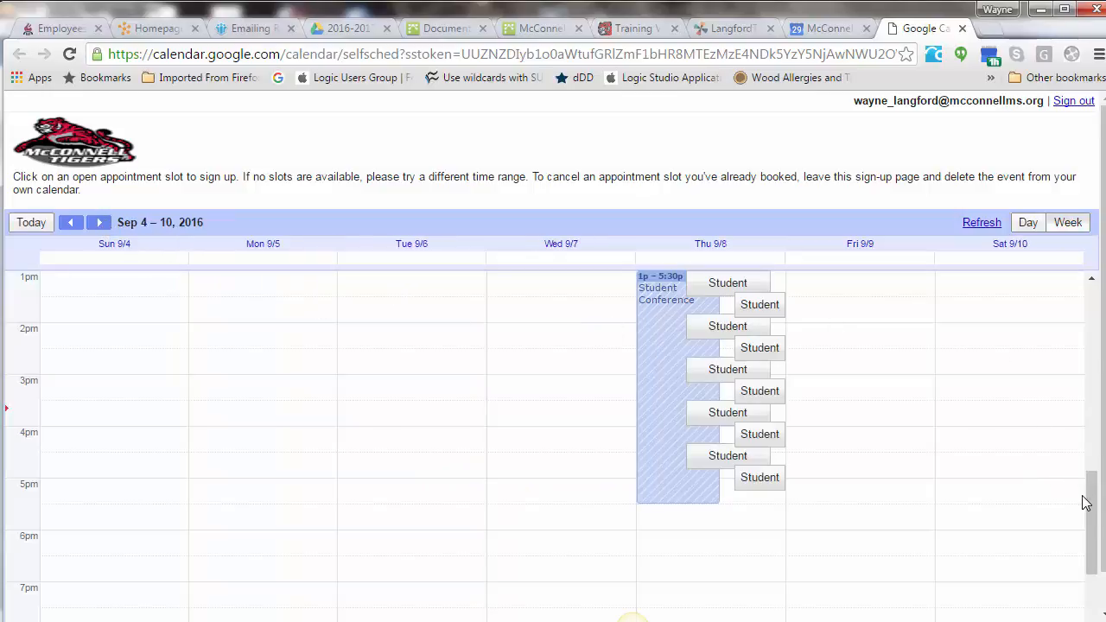
{"action": "left_click_drag", "start_coordinate": [1091, 488], "coordinate": [1094, 475]}
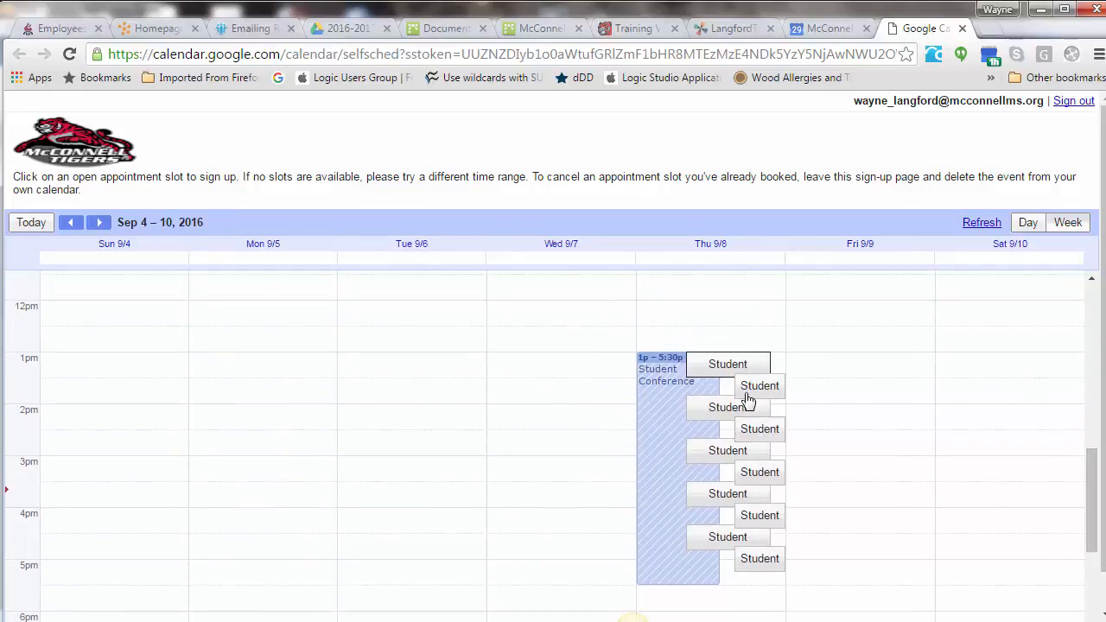
{"action": "left_click", "coordinate": [769, 519]}
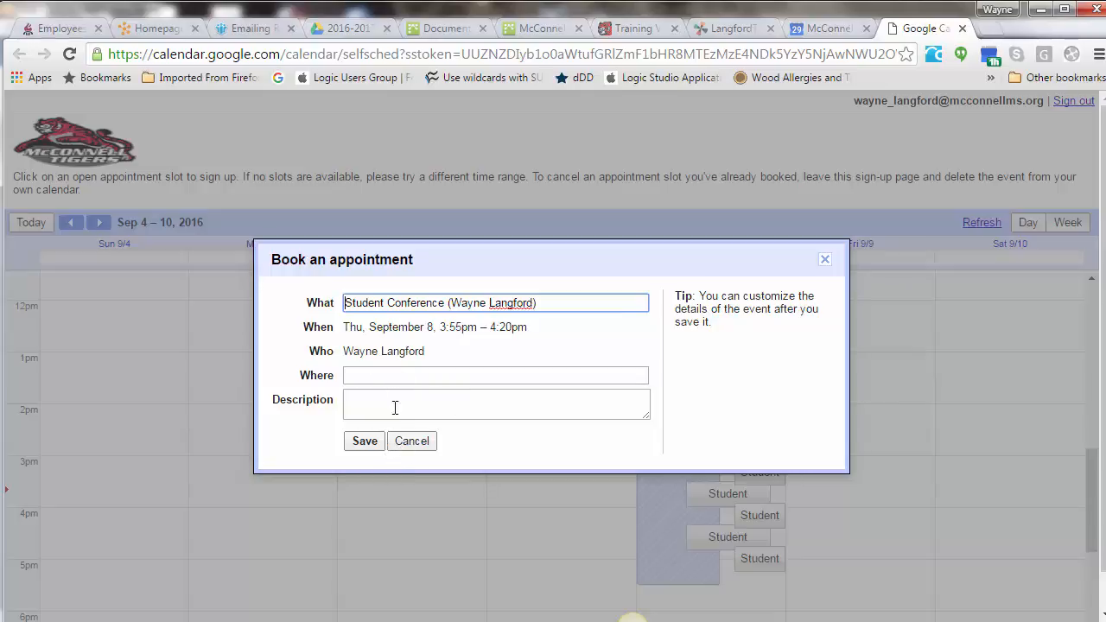
{"action": "left_click", "coordinate": [411, 442]}
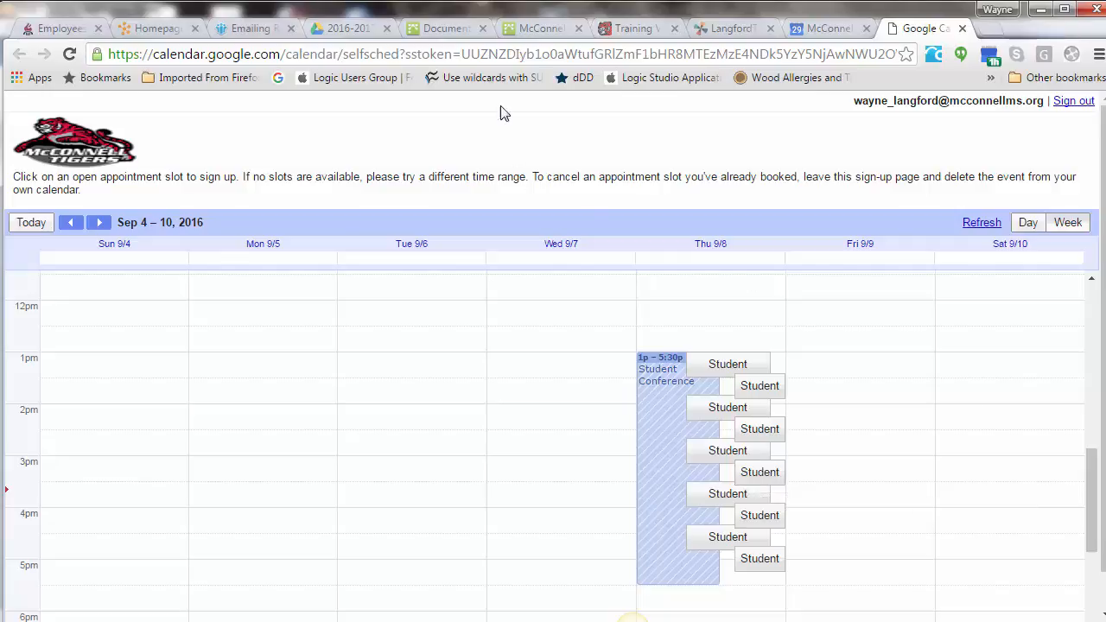
Copy the full web address of the public appointment page.
{"action": "left_click", "coordinate": [492, 60]}
{"action": "right_click", "coordinate": [493, 59]}
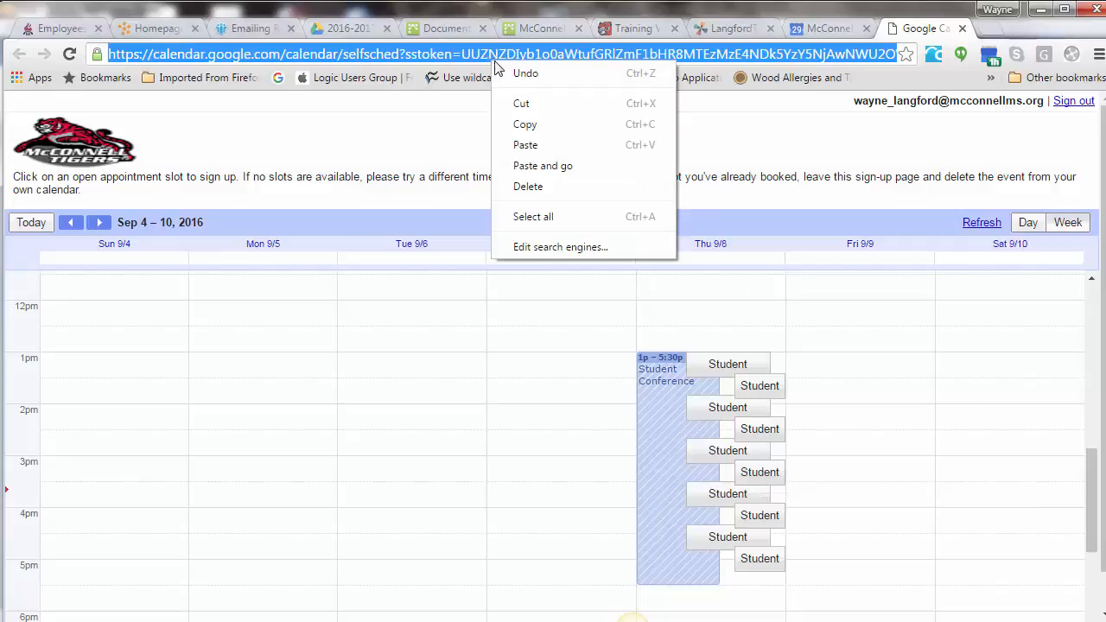
{"action": "left_click", "coordinate": [525, 121]}
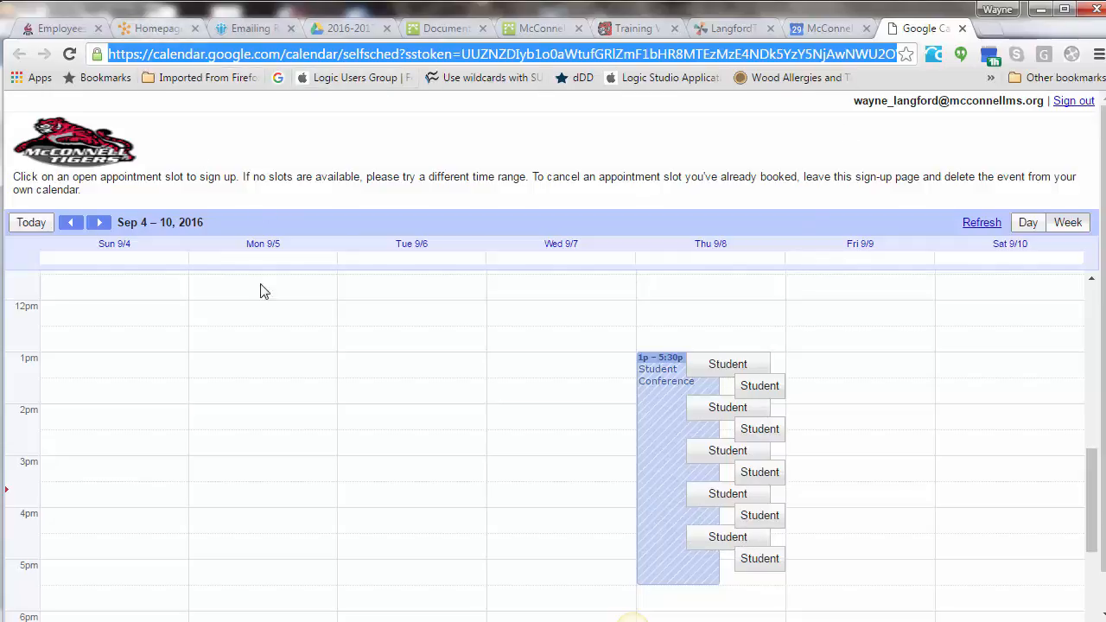
Switch to the Employees portal and open the class grid in Gradebook.
{"action": "left_click", "coordinate": [62, 31]}
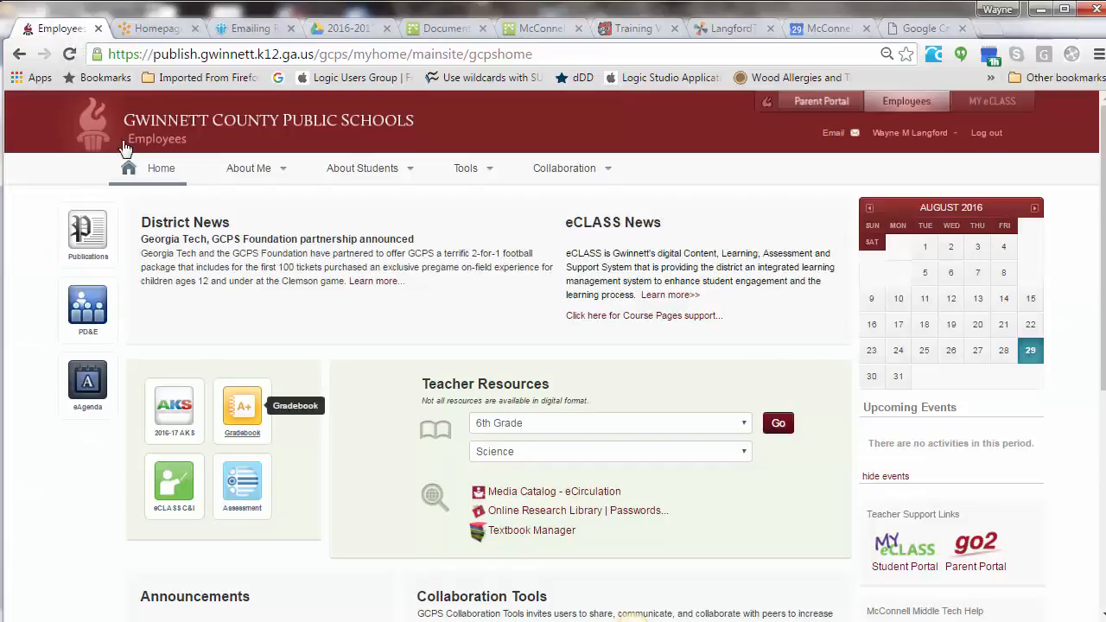
{"action": "left_click", "coordinate": [230, 407]}
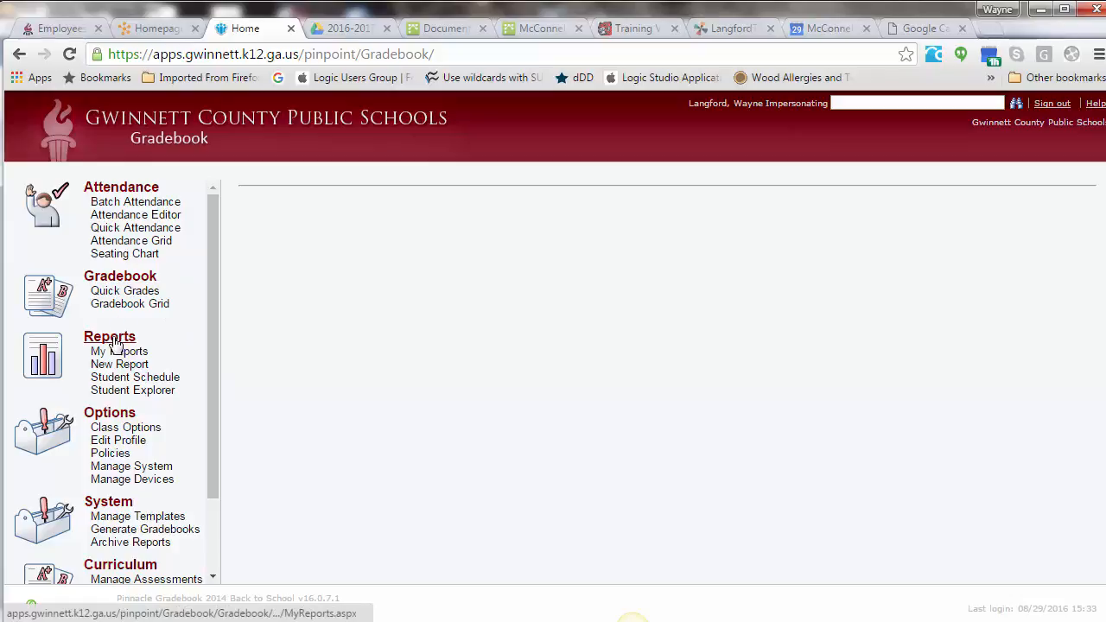
{"action": "left_click", "coordinate": [116, 275]}
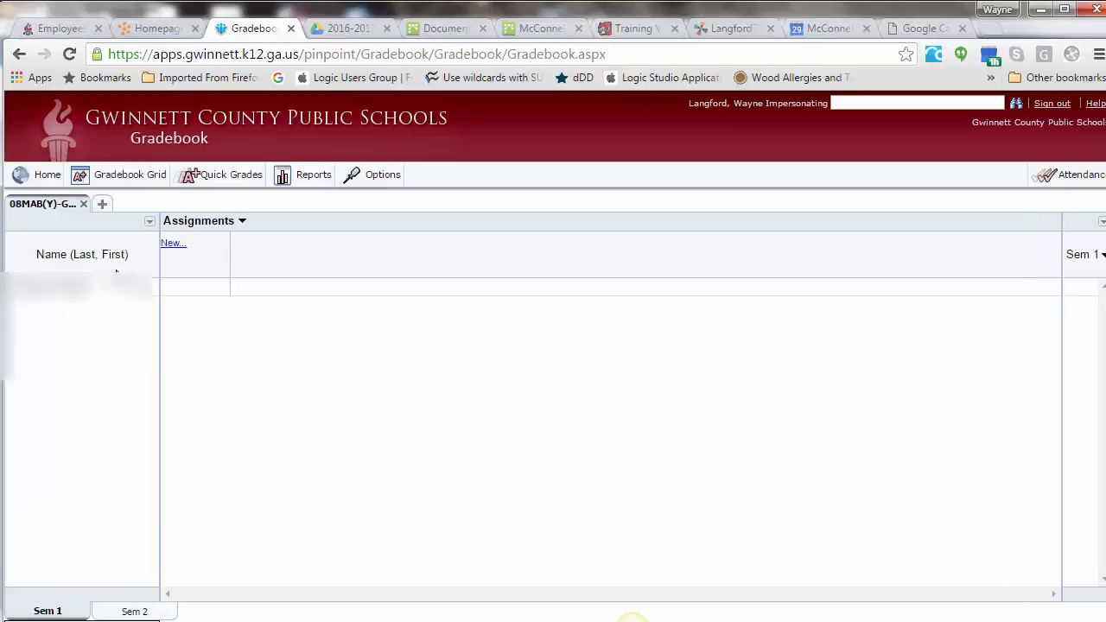
Start a new Student Assignment Report from the Grading reports.
{"action": "left_click", "coordinate": [300, 178]}
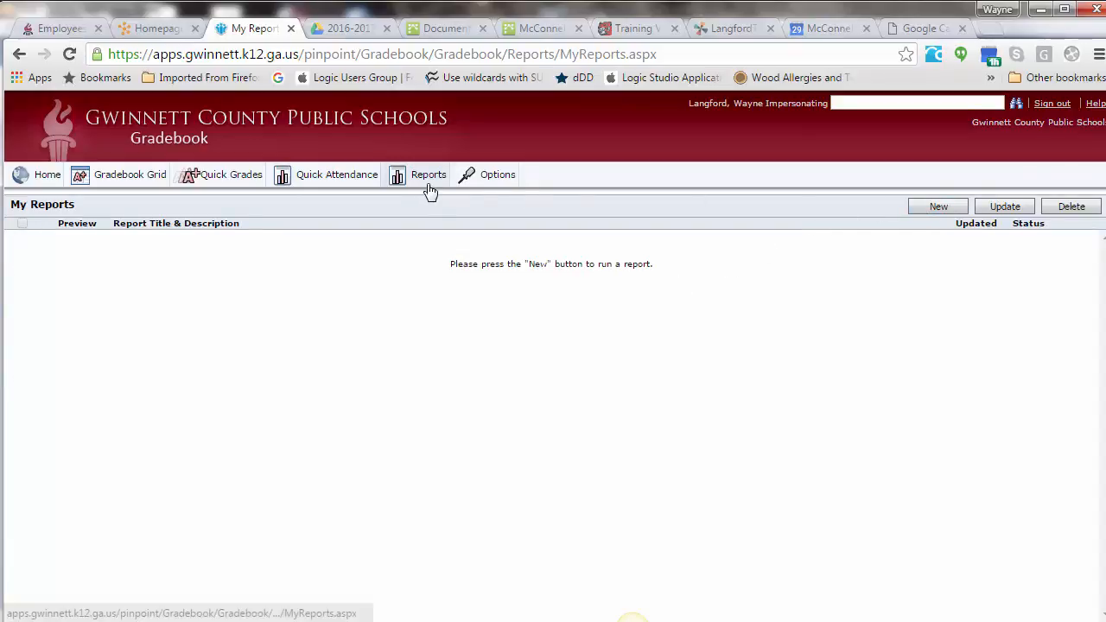
{"action": "left_click", "coordinate": [925, 206]}
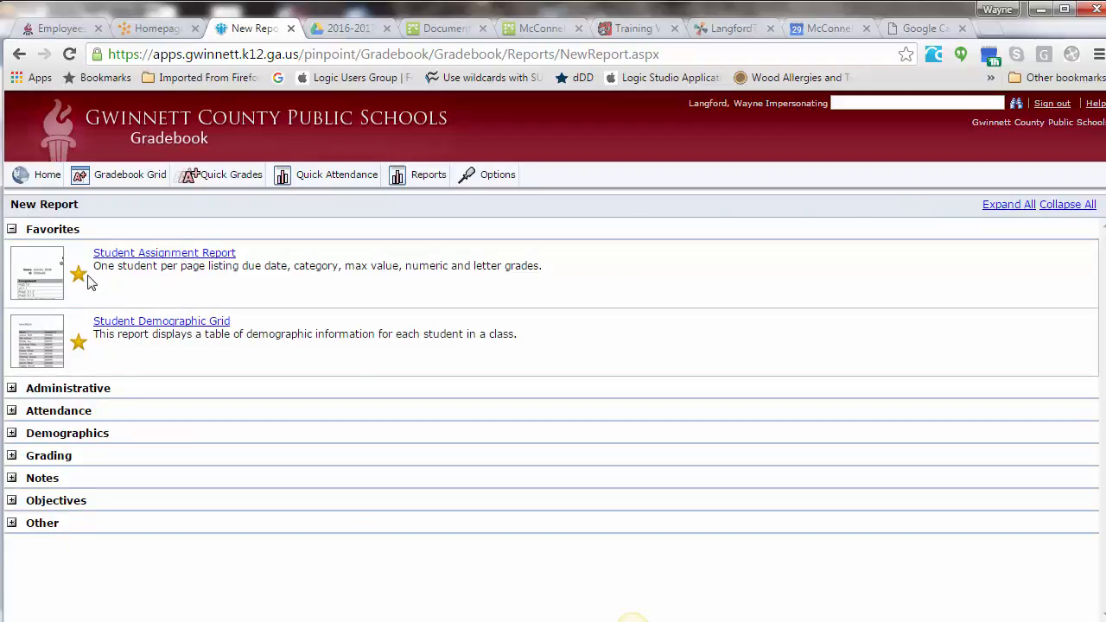
{"action": "left_click", "coordinate": [36, 458]}
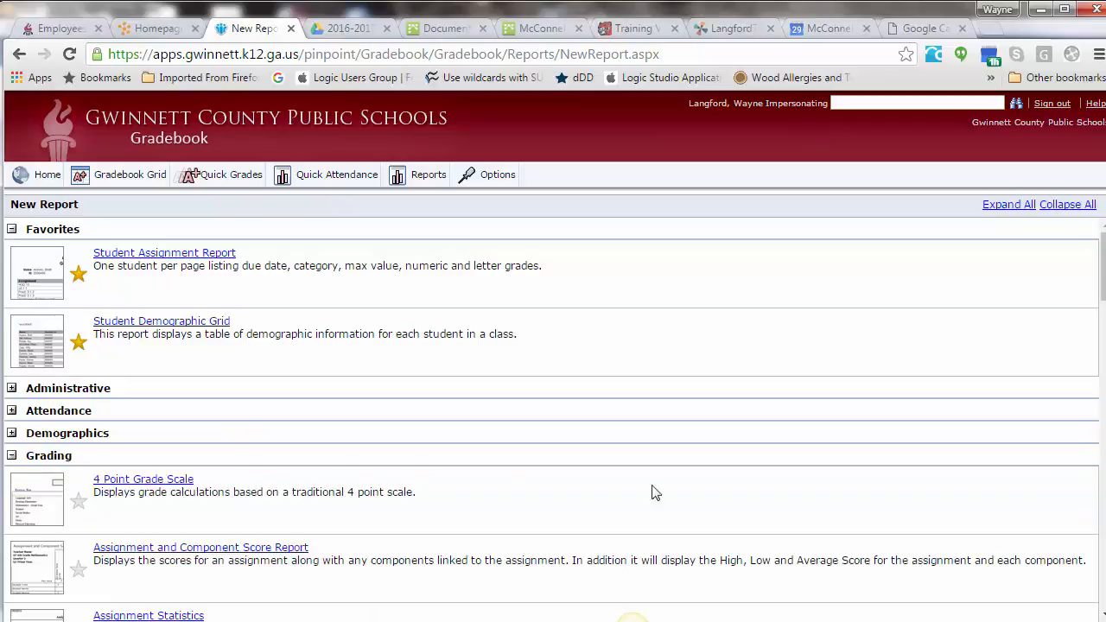
{"action": "left_click", "coordinate": [1102, 484]}
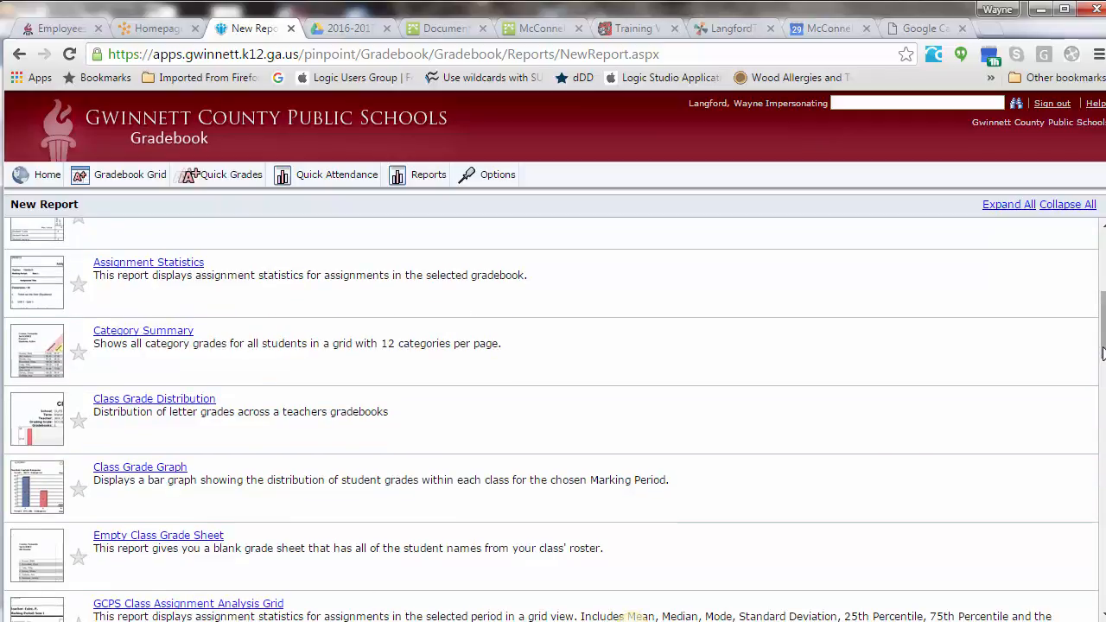
{"action": "scroll", "coordinate": [1102, 352], "scroll_direction": "down", "scroll_amount": 10}
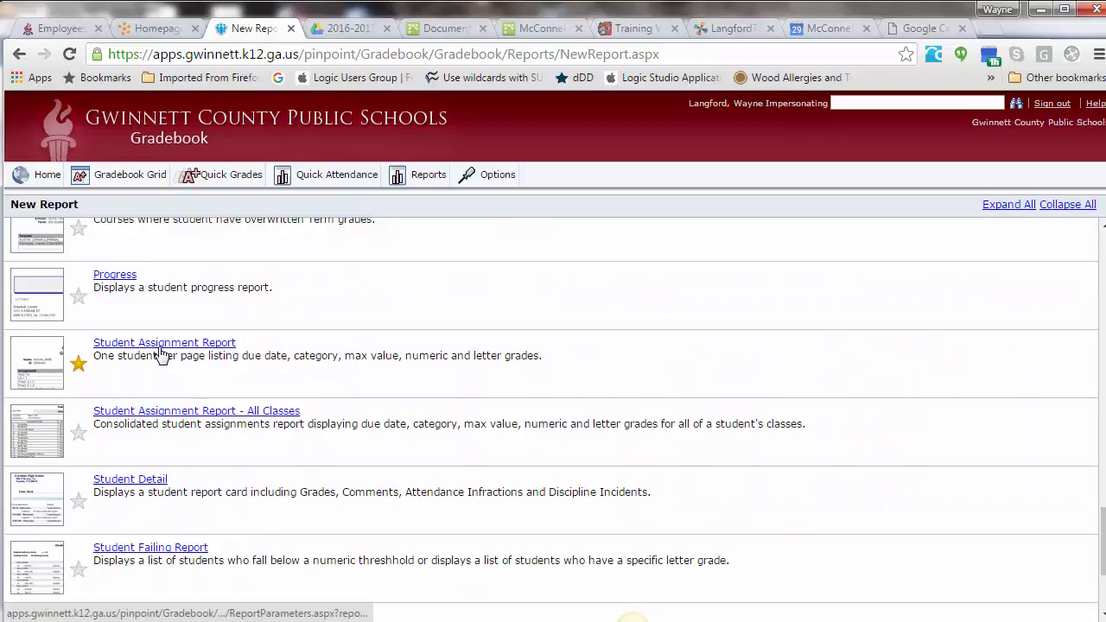
{"action": "left_click", "coordinate": [158, 348]}
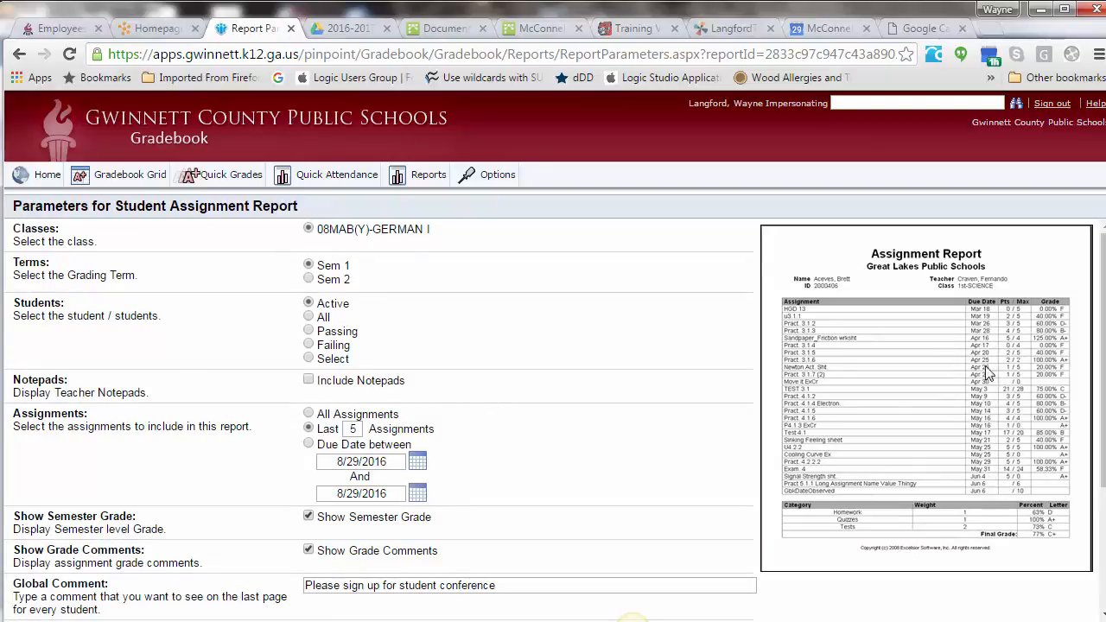
Set the Student Assignment Report to include the last 7 assignments and review its remaining options.
{"action": "scroll", "coordinate": [890, 375], "scroll_direction": "down", "scroll_amount": 1}
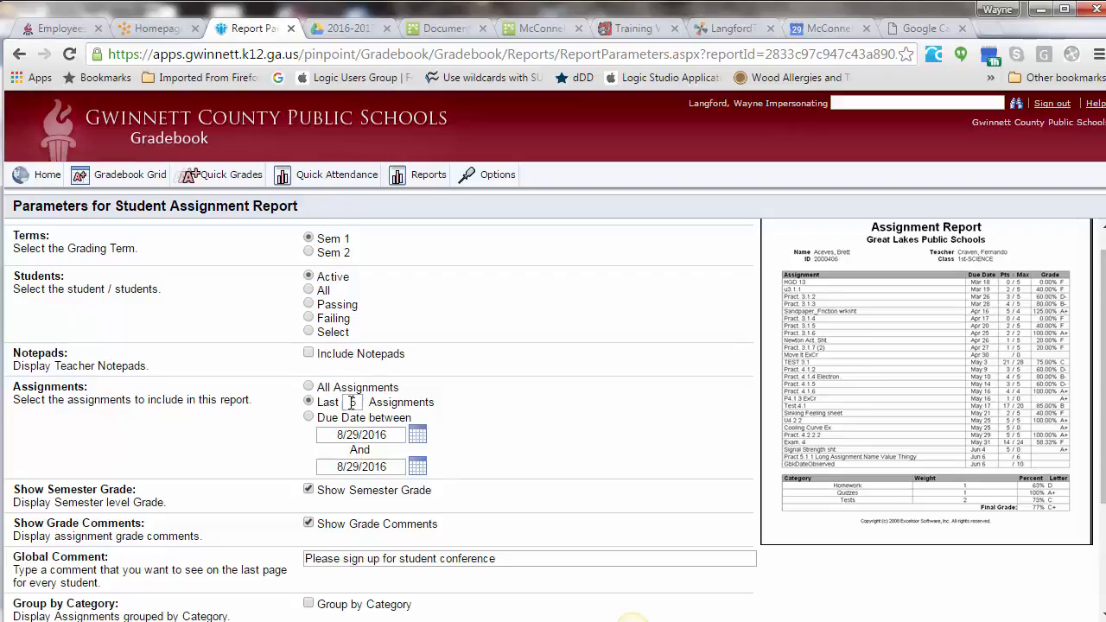
{"action": "double_click", "coordinate": [352, 402]}
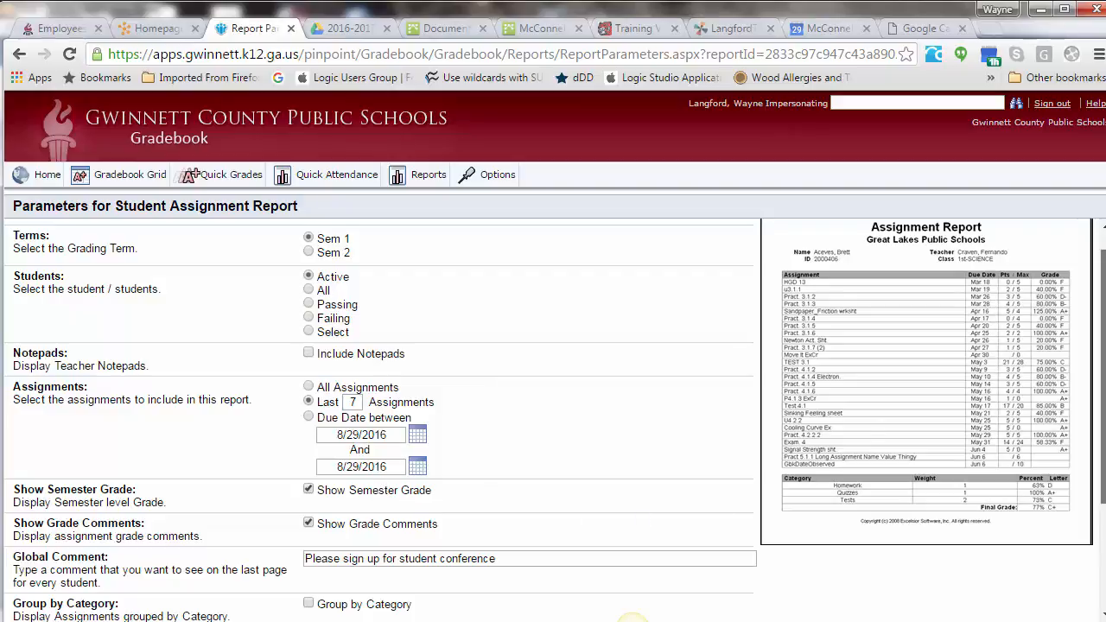
{"action": "scroll", "coordinate": [553, 415], "scroll_direction": "down", "scroll_amount": 2}
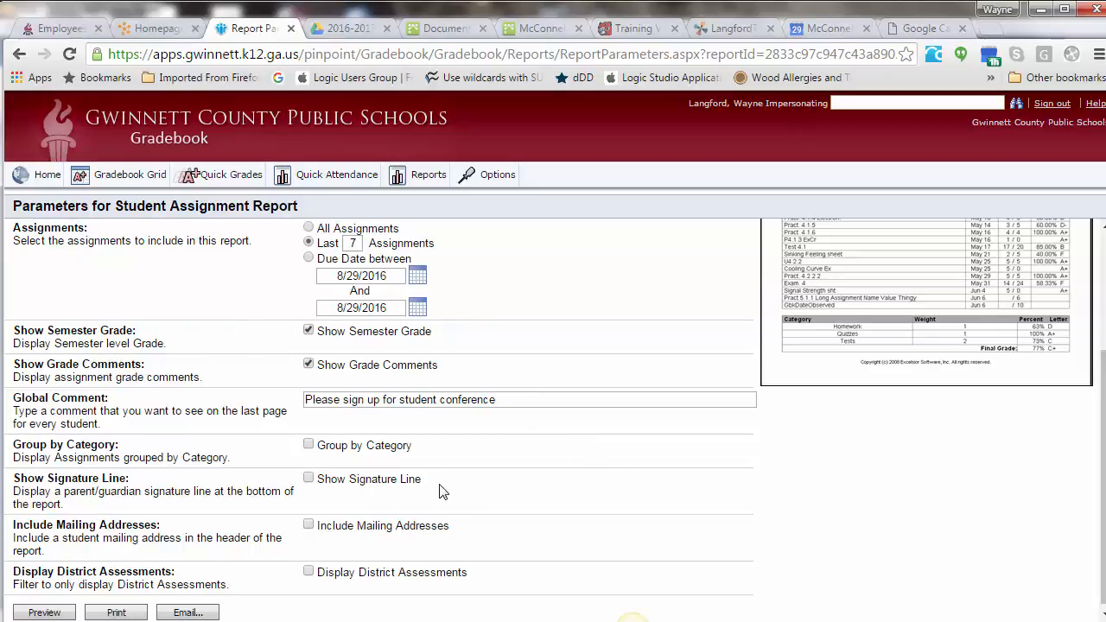
{"action": "left_click_drag", "start_coordinate": [1101, 386], "coordinate": [1101, 391]}
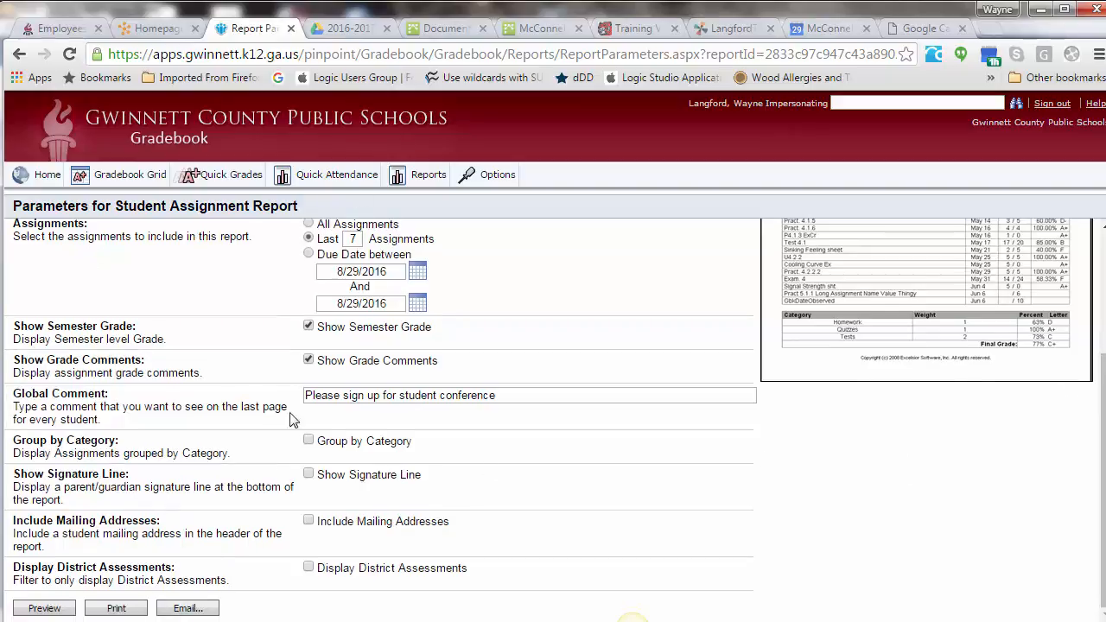
Start emailing the Student Assignment Report and set the email's subject to "Student Teacher conference".
{"action": "left_click", "coordinate": [202, 607]}
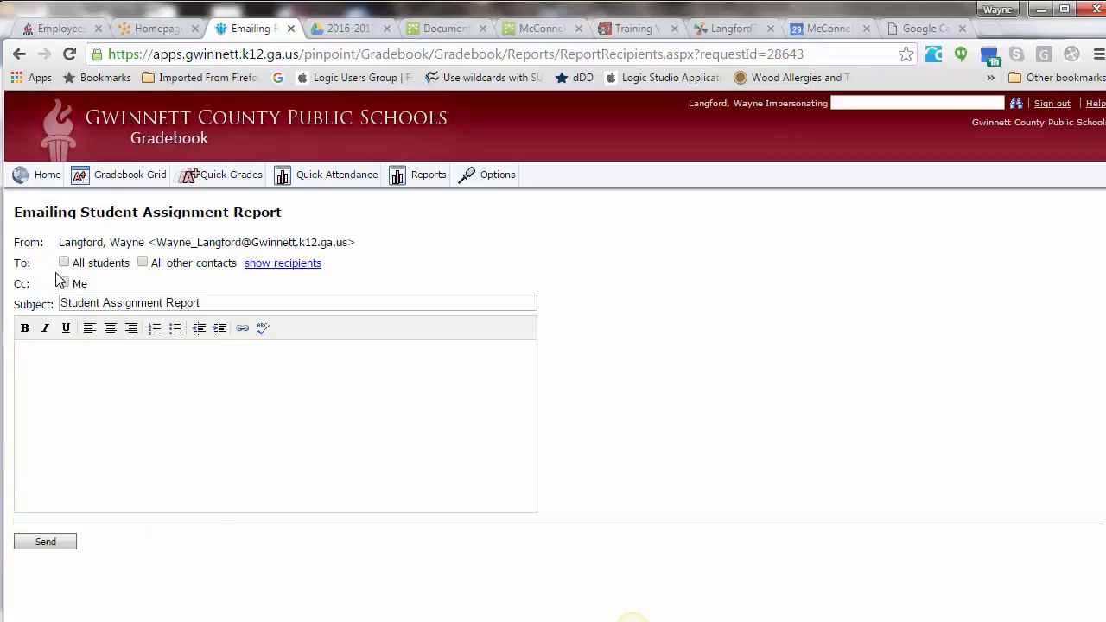
{"action": "left_click_drag", "start_coordinate": [237, 299], "coordinate": [57, 305]}
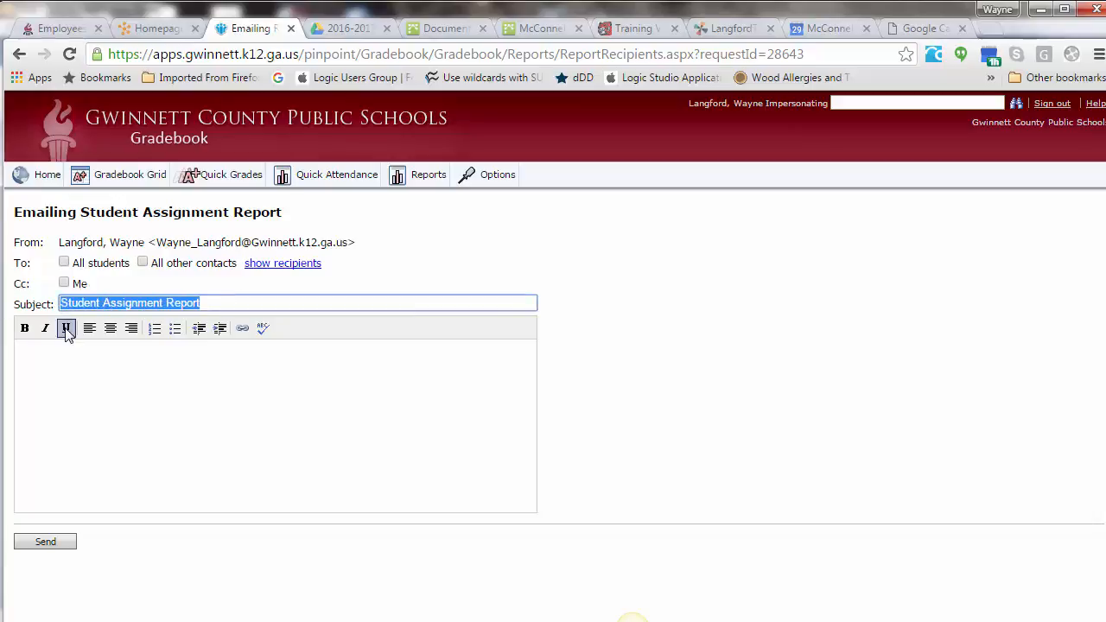
{"action": "left_click", "coordinate": [110, 305]}
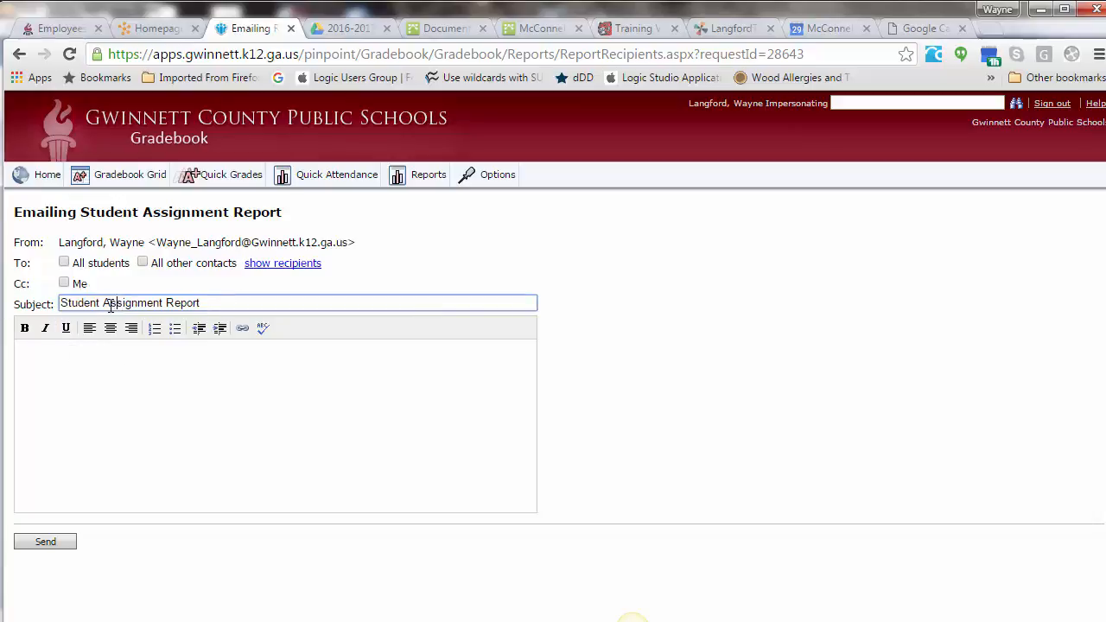
{"action": "left_click_drag", "start_coordinate": [104, 304], "coordinate": [313, 329]}
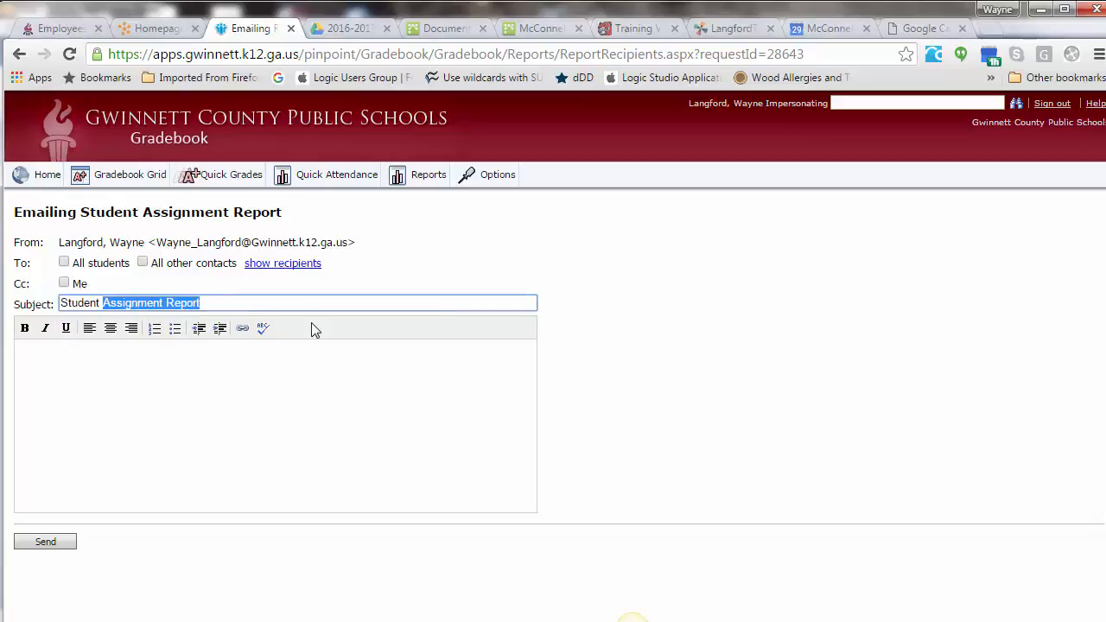
{"action": "type", "text": "Teaacher"}
{"action": "key", "text": "BackSpace"}
{"action": "key", "text": "BackSpace"}
{"action": "key", "text": "BackSpace"}
{"action": "key", "text": "BackSpace"}
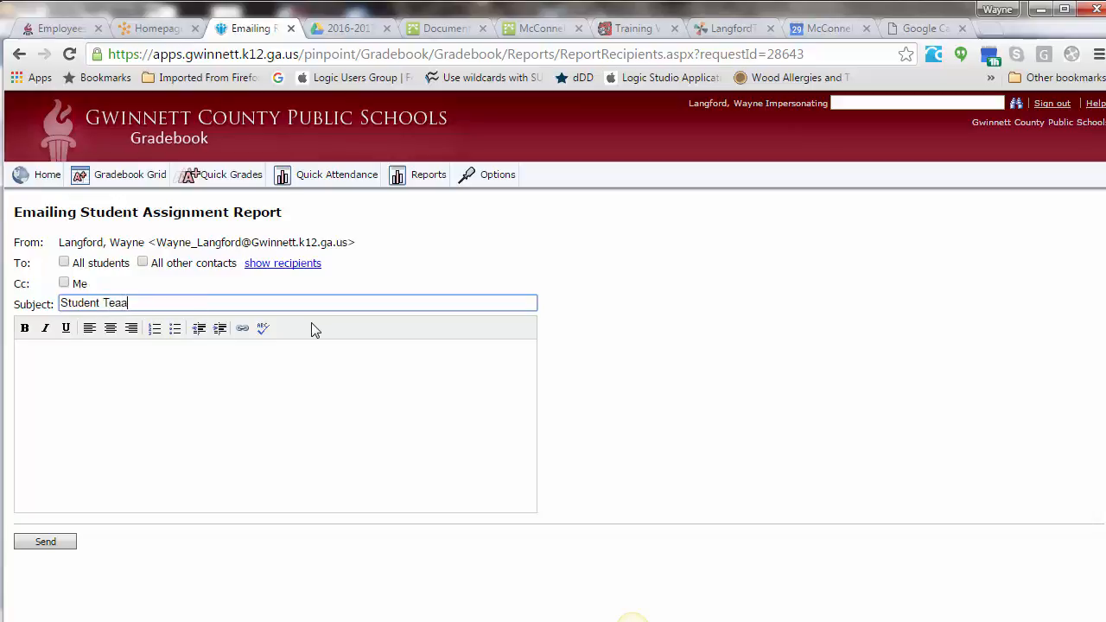
{"action": "type", "text": "cher con"}
{"action": "key", "text": "BackSpace"}
{"action": "type", "text": "onference"}
Paste the copied appointment page link into the email message and start a new line below it.
{"action": "left_click", "coordinate": [286, 370]}
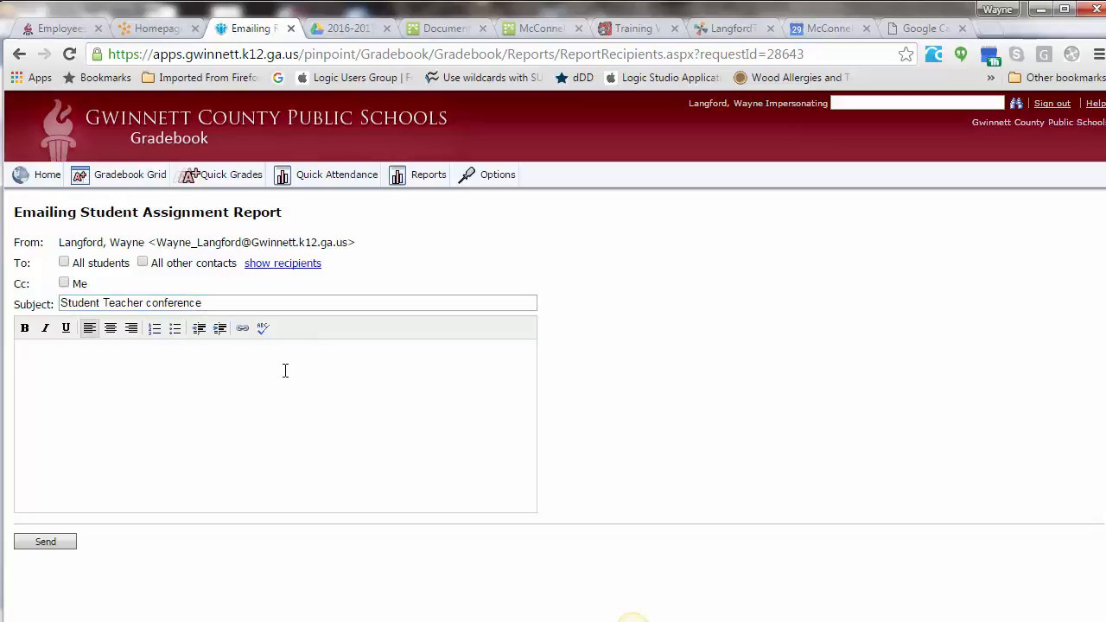
{"action": "key", "text": "ctrl+v"}
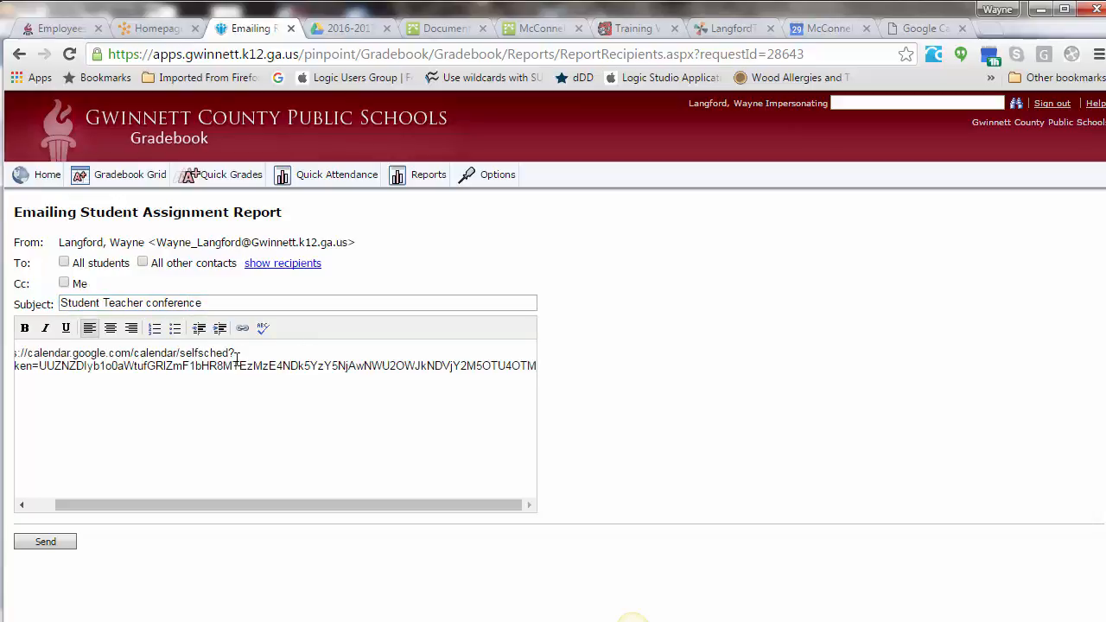
{"action": "key", "text": "Return"}
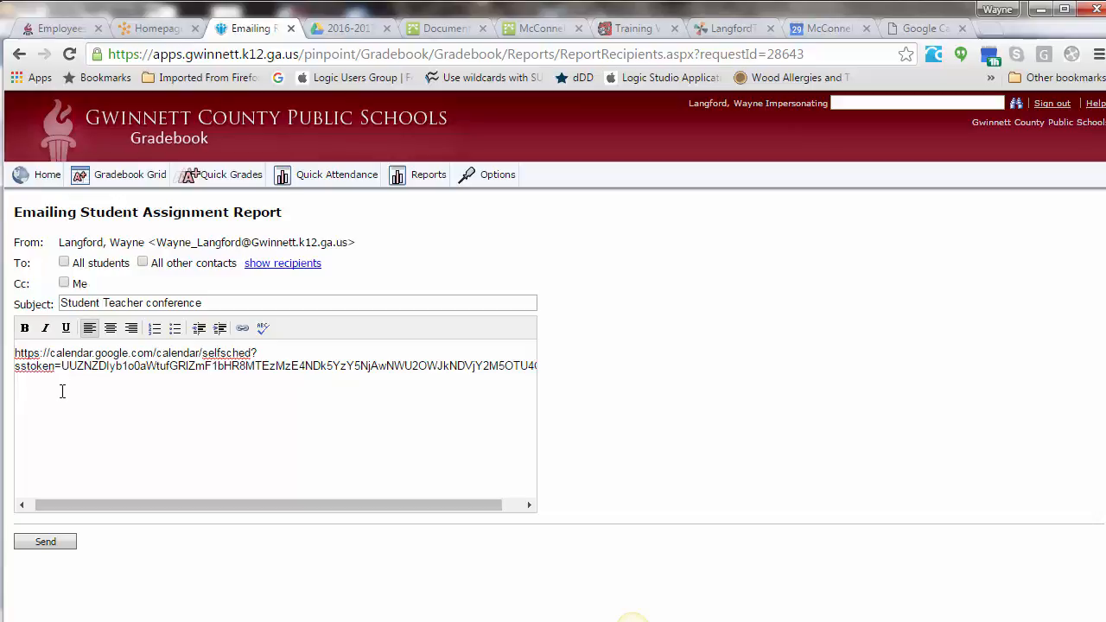
Write "Click on the link and then click on the best time for you to meet to discuss your student's work.", signed "thanks, The Teacher".
{"action": "type", "text": "Click ong"}
{"action": "key", "text": "BackSpace"}
{"action": "key", "text": "BackSpace"}
{"action": "type", "text": "n the linkeand then click on the"}
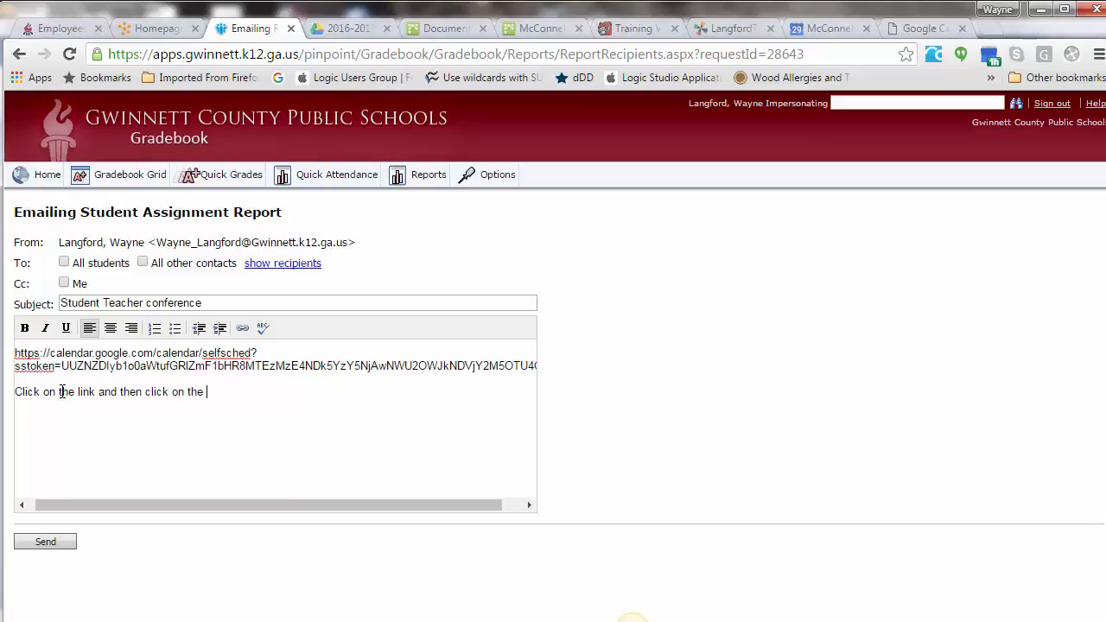
{"action": "type", "text": " best time for you to meet to d"}
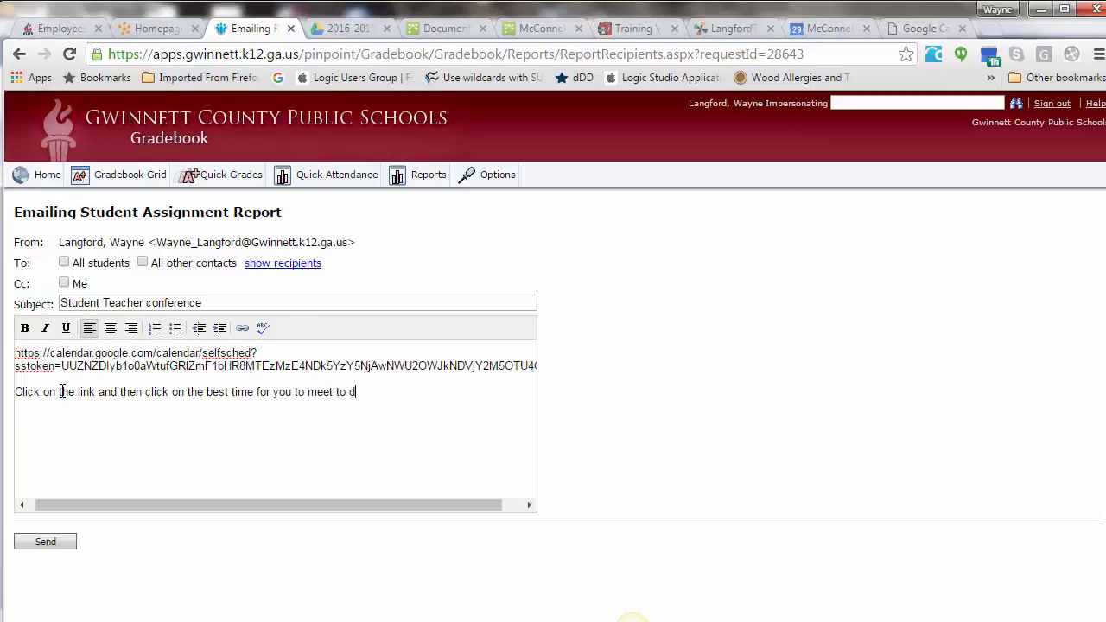
{"action": "type", "text": "iscuss your student's work."}
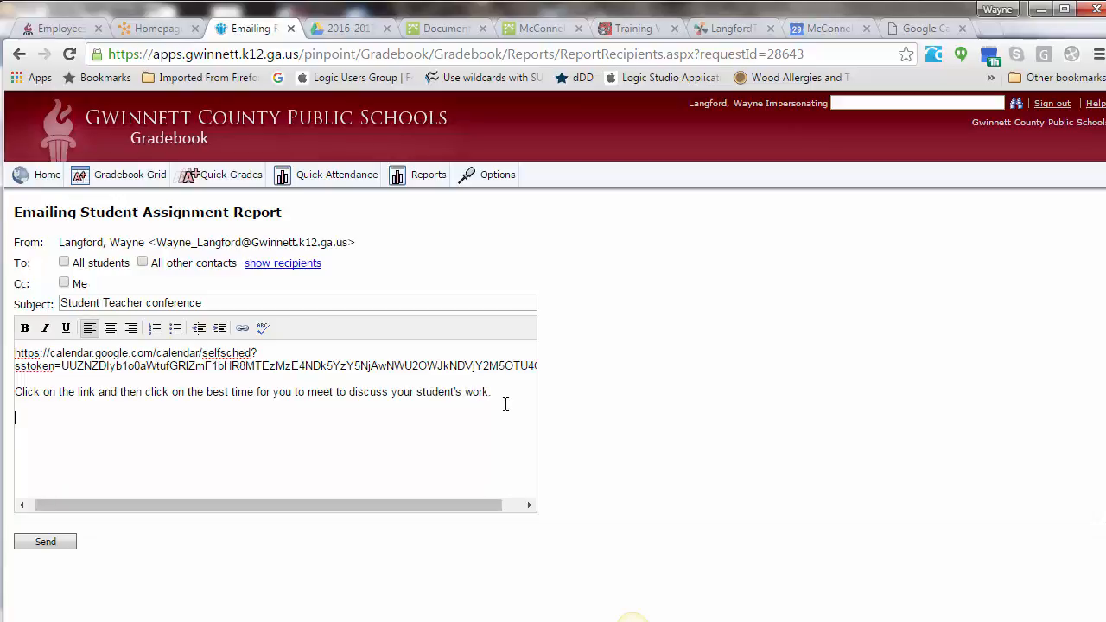
{"action": "type", "text": "thanks"}
{"action": "type", "text": "The Teacher"}
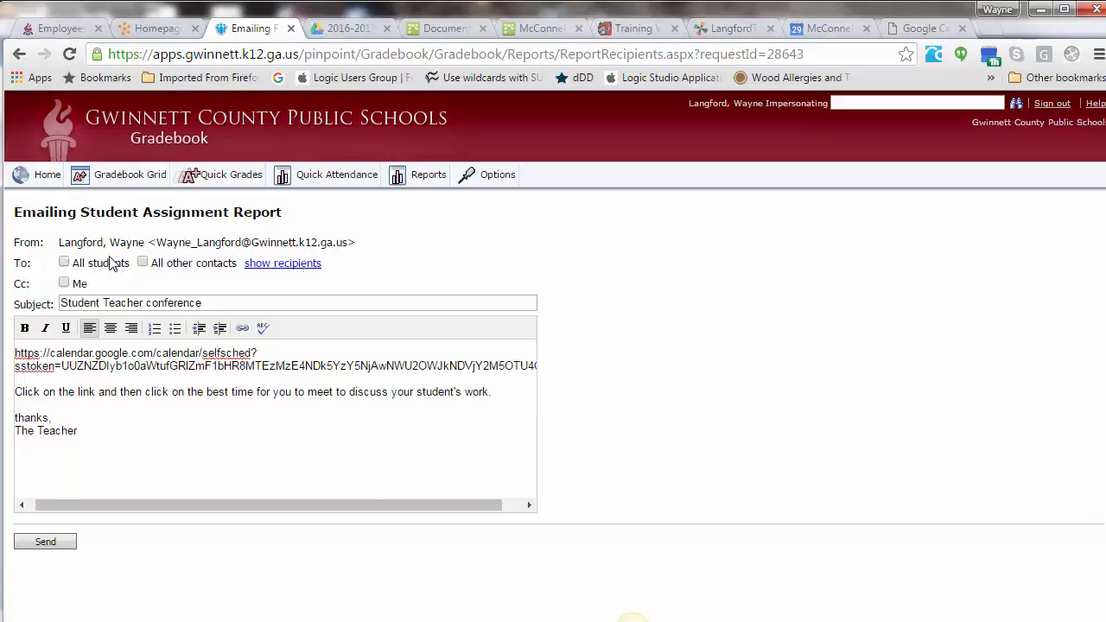
Address the email to all other contacts and show the recipient list to check it with the finished message.
{"action": "left_click", "coordinate": [306, 263]}
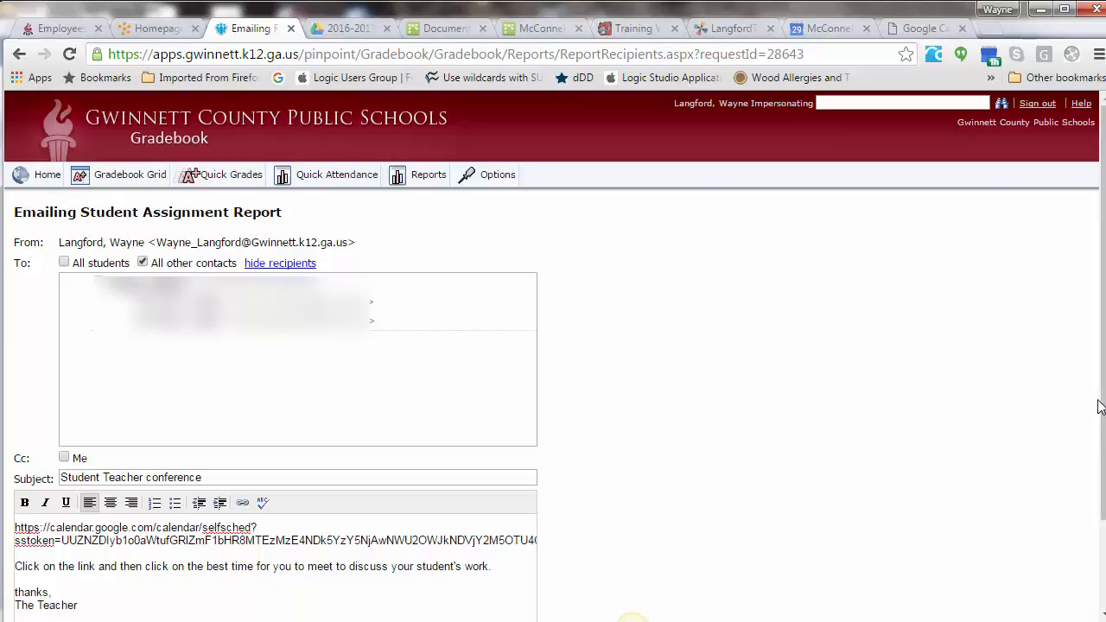
{"action": "left_click_drag", "start_coordinate": [1097, 407], "coordinate": [1093, 529]}
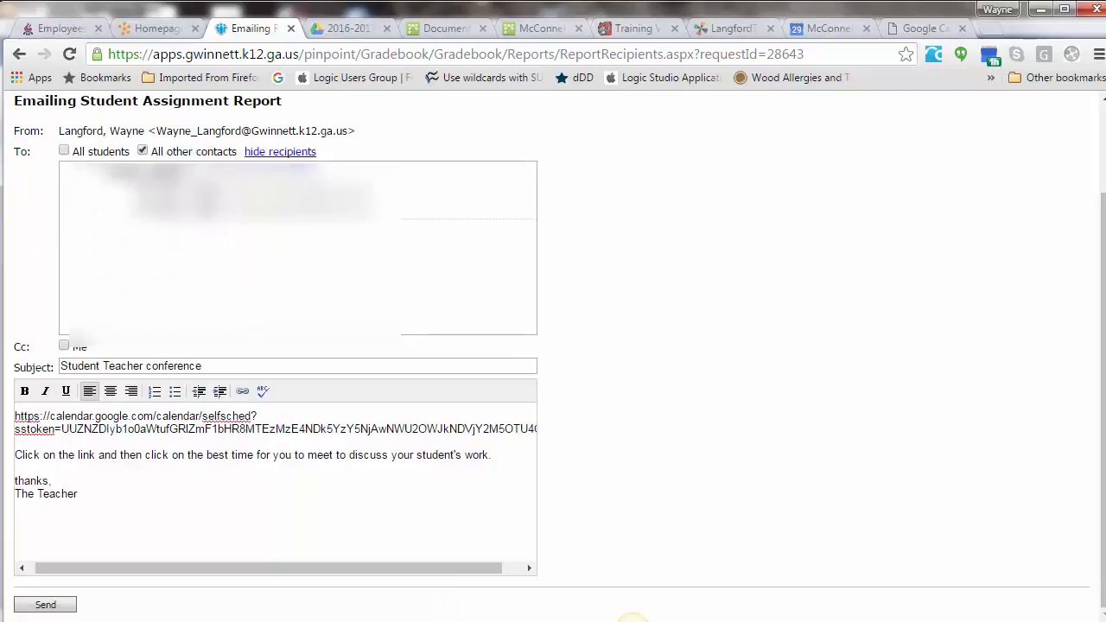